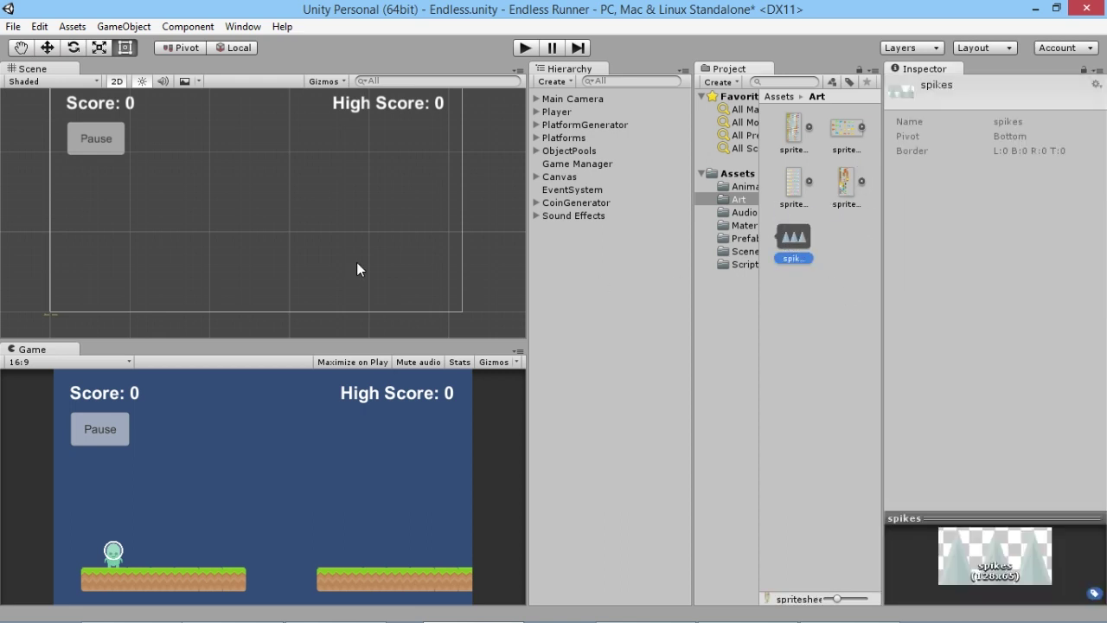
Step: Drop the spikes sprite into the scene, then inspect the Catcher object under Main Camera
left_click_drag(793, 245, 560, 271)
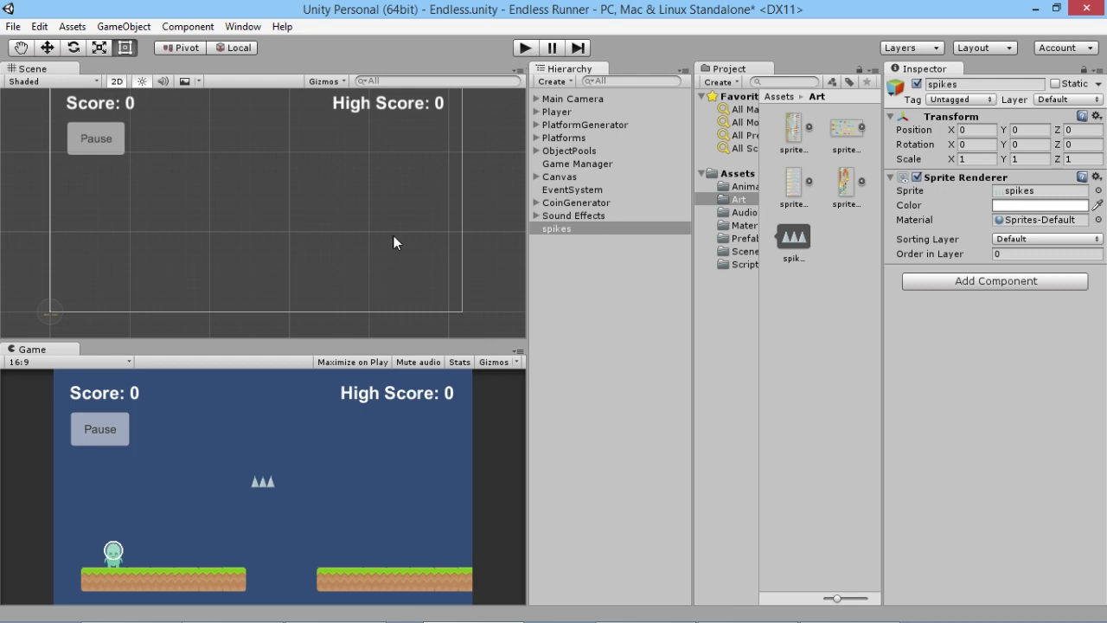
left_click(536, 98)
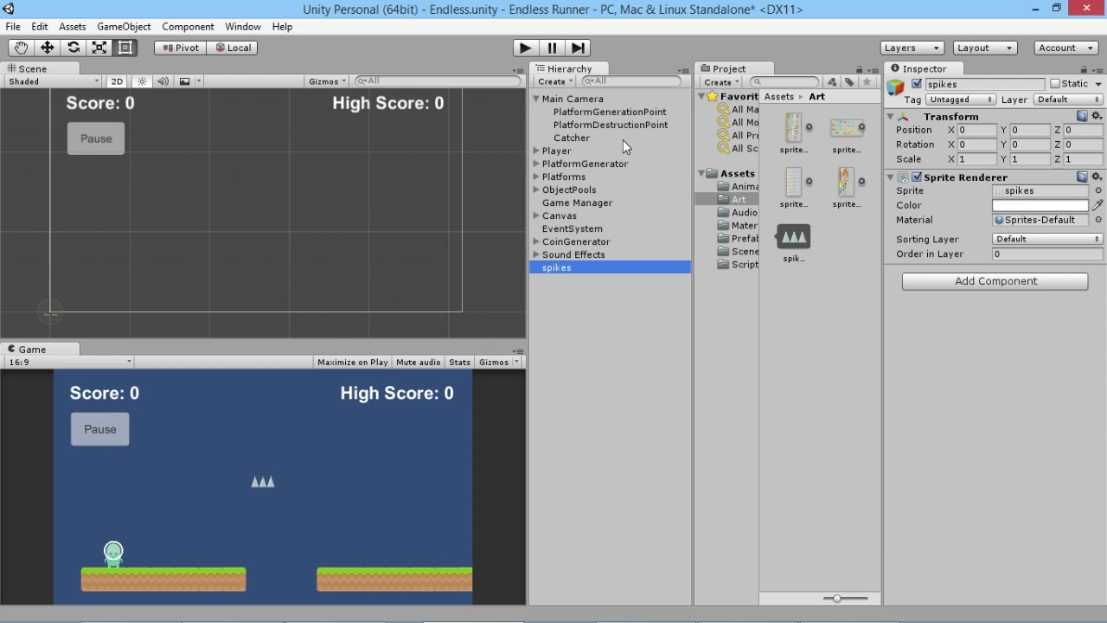
left_click(574, 136)
scroll(215, 255, "up", 5)
scroll(256, 226, "up", 3)
scroll(226, 255, "up", 4)
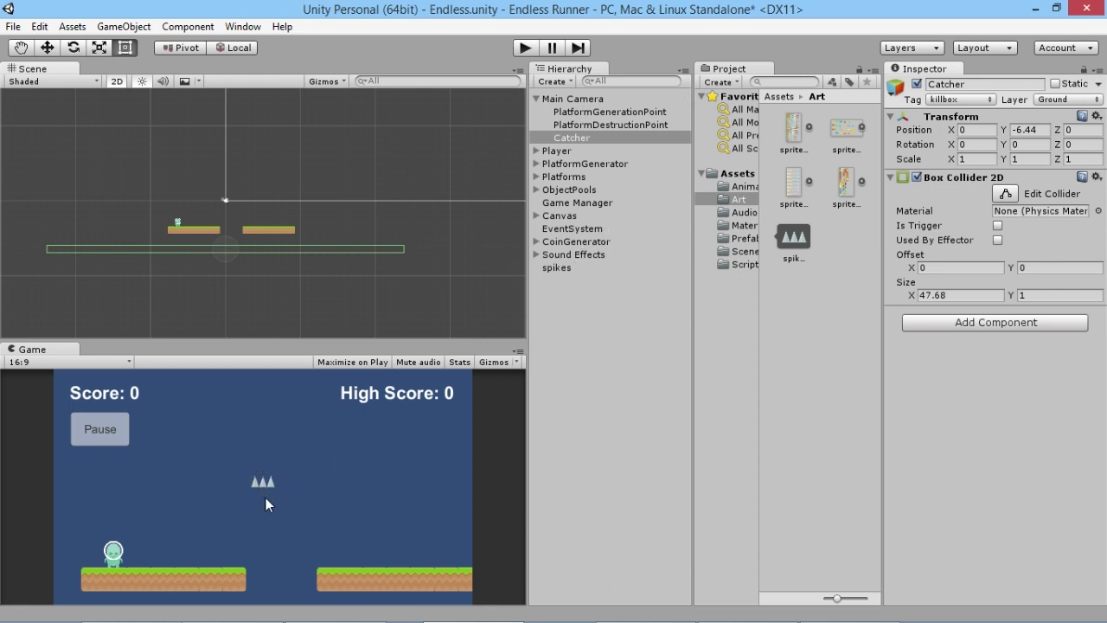
Step: Give the spikes object the killbox tag
left_click(557, 268)
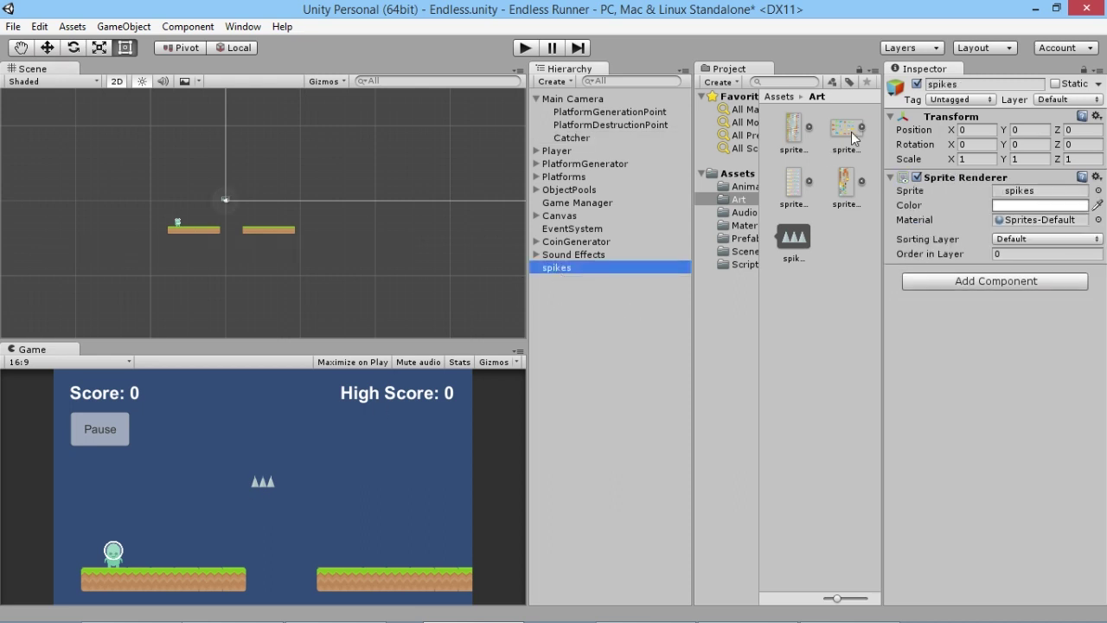
left_click(947, 99)
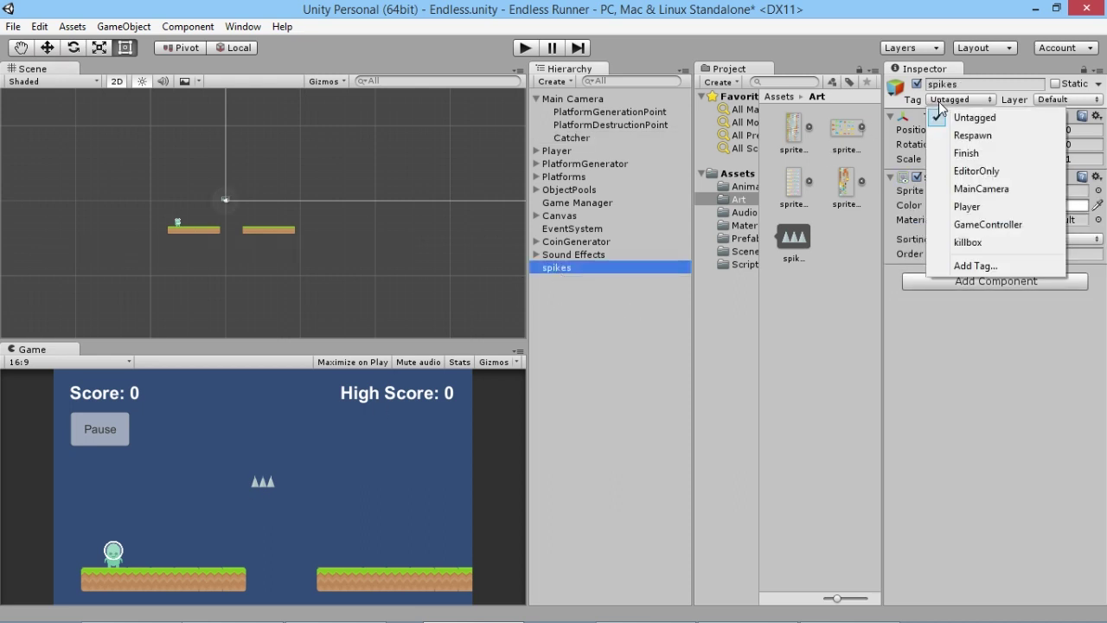
left_click(968, 242)
Step: Add a Box Collider 2D to spikes and compare it with the Catcher's collider
left_click(989, 281)
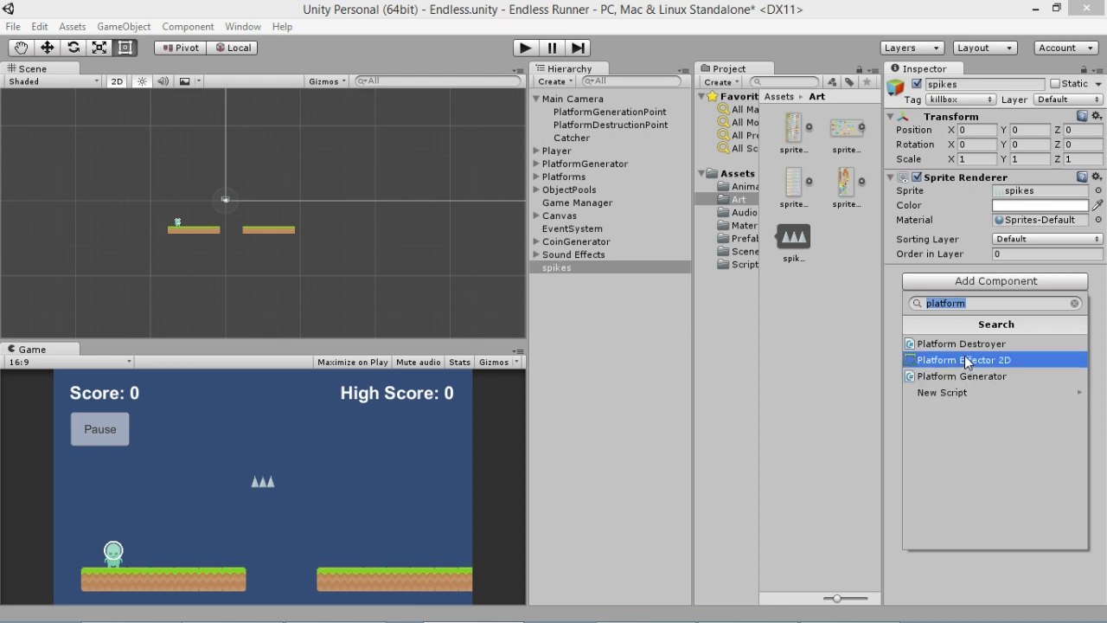
key("BackSpace")
type("box")
key("Down")
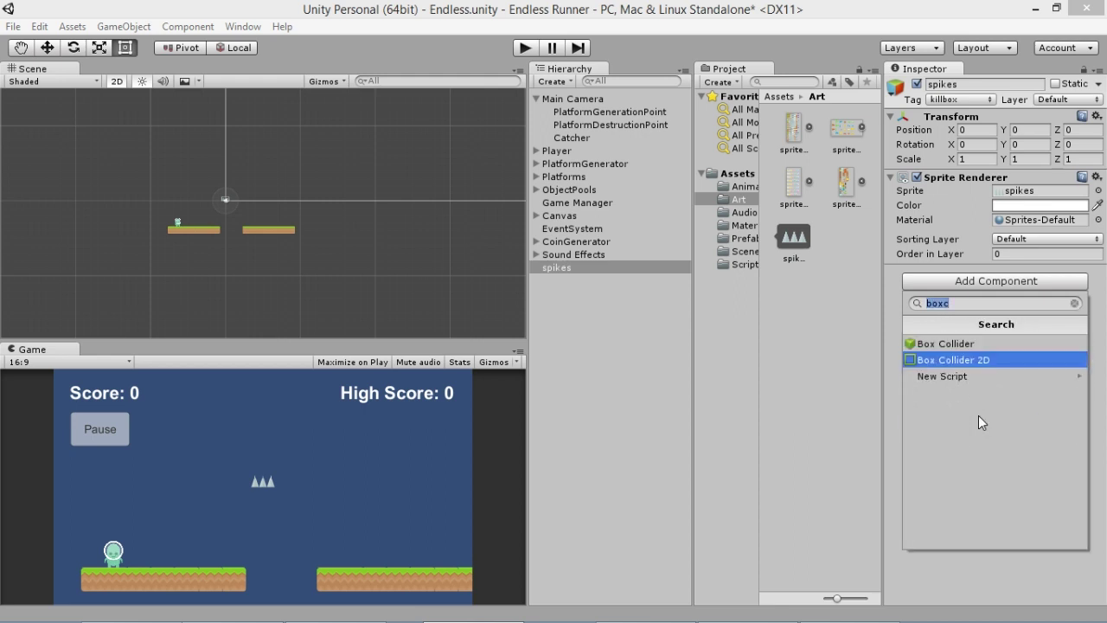
key("Return")
left_click(585, 140)
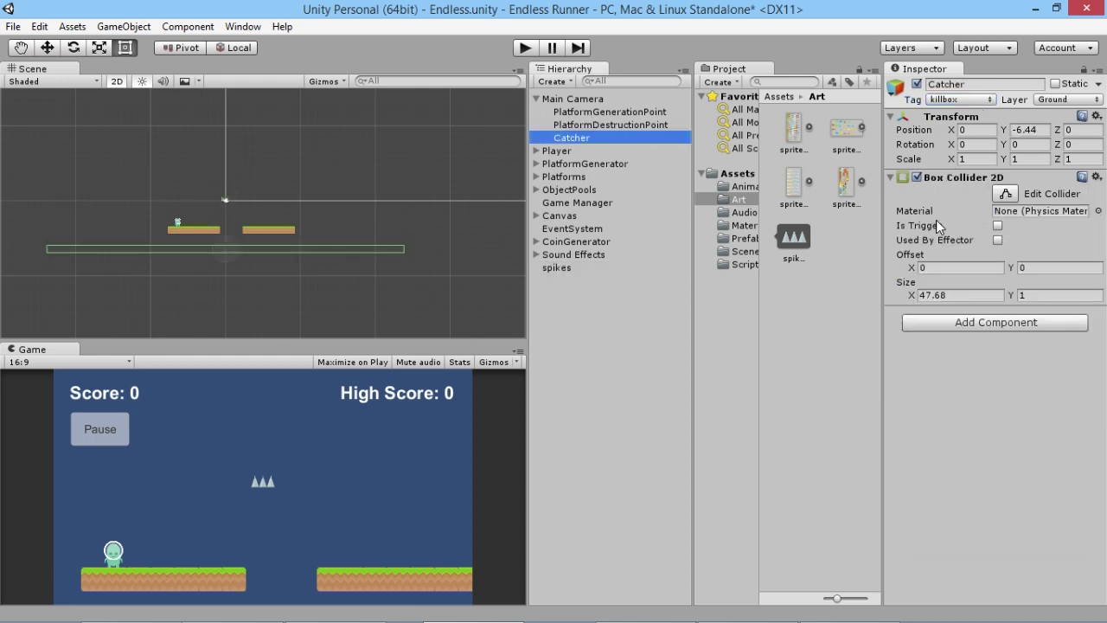
left_click(570, 267)
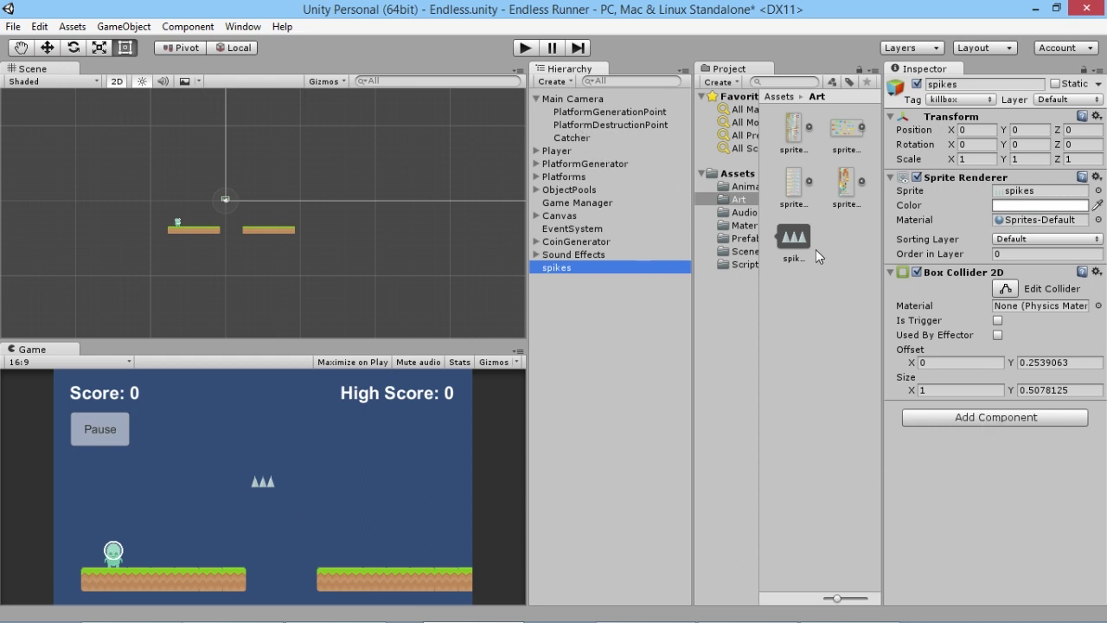
Step: Browse the Prefabs folder, then add the Platform Destroyer script to spikes
left_click(744, 237)
left_click(847, 182)
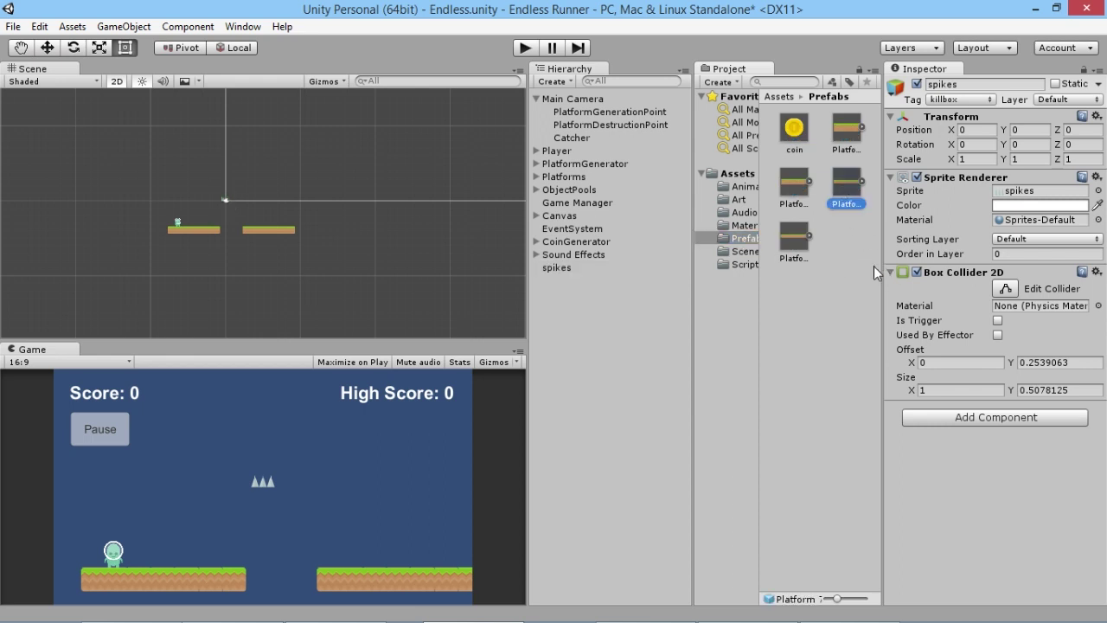
left_click(785, 134)
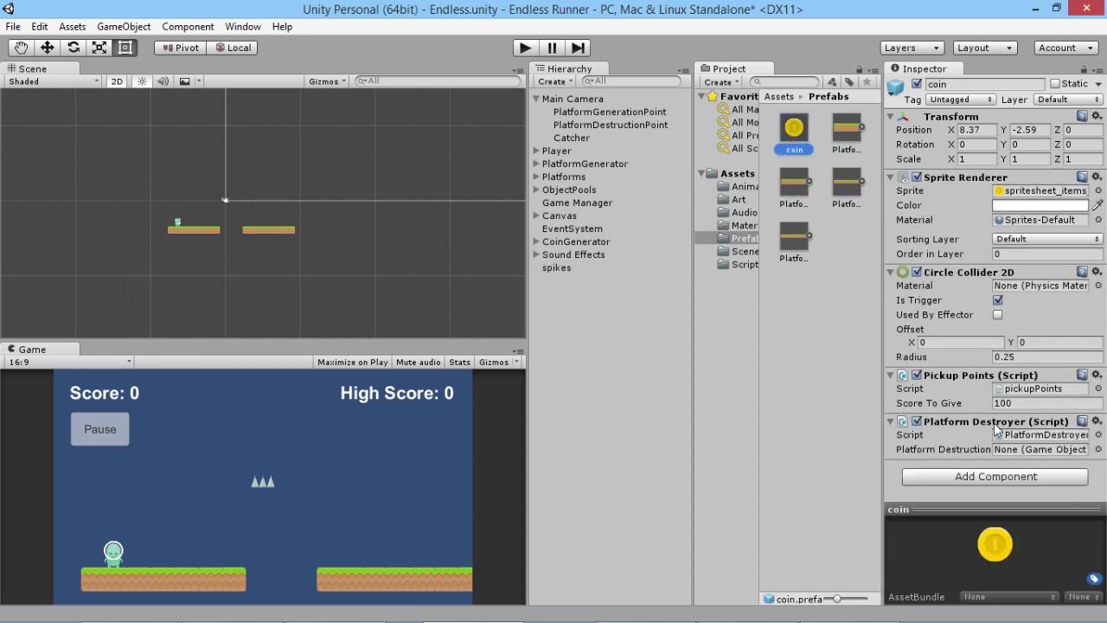
left_click(575, 268)
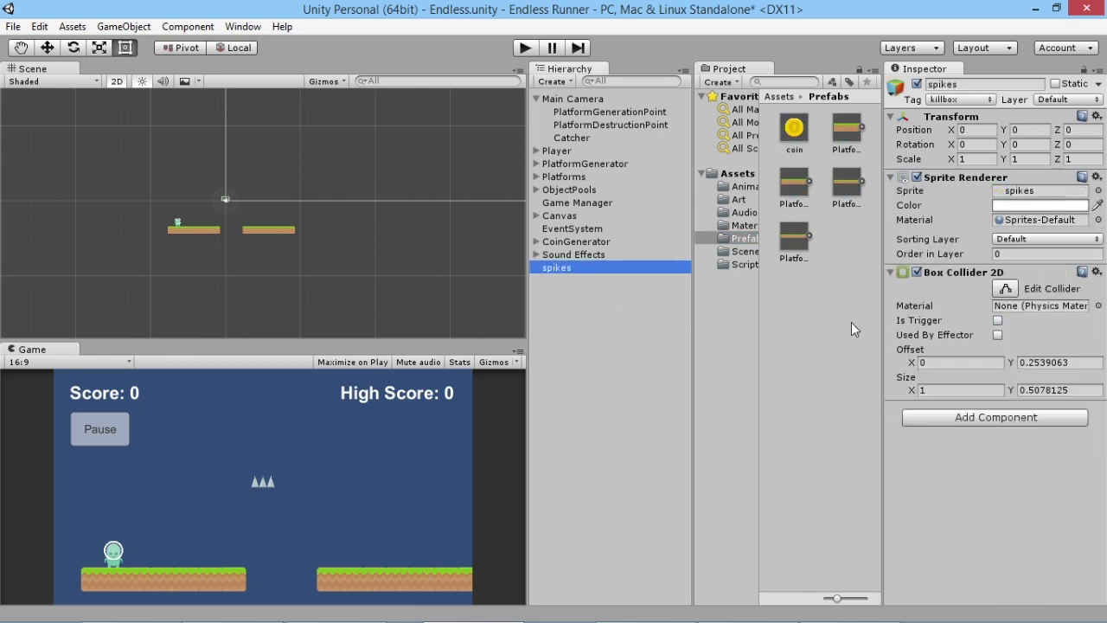
left_click(992, 418)
type("platform")
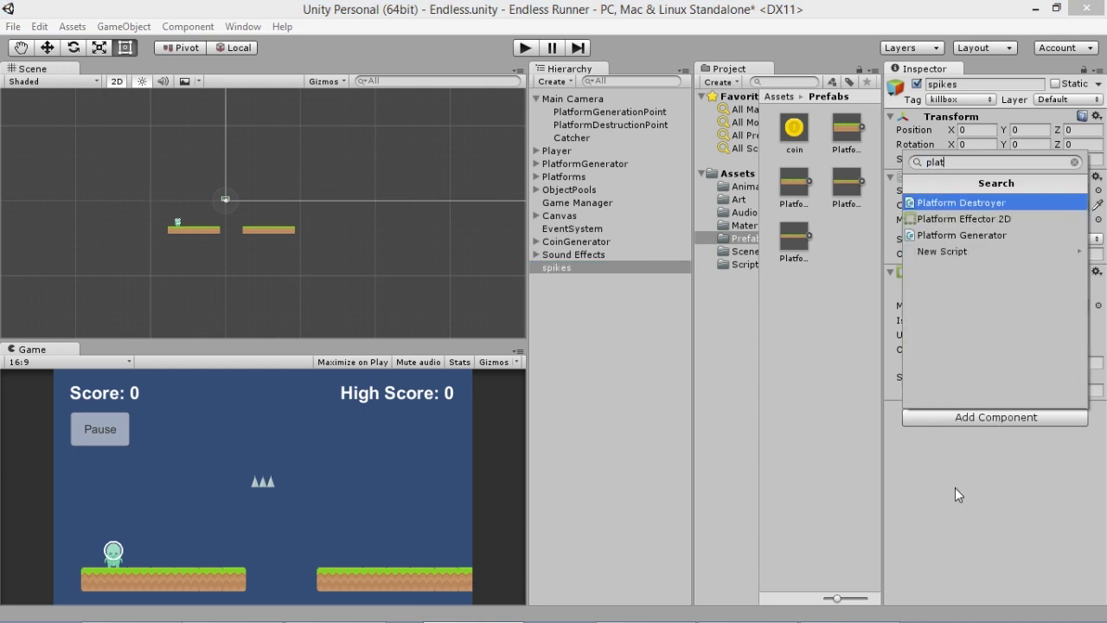
left_click(1003, 203)
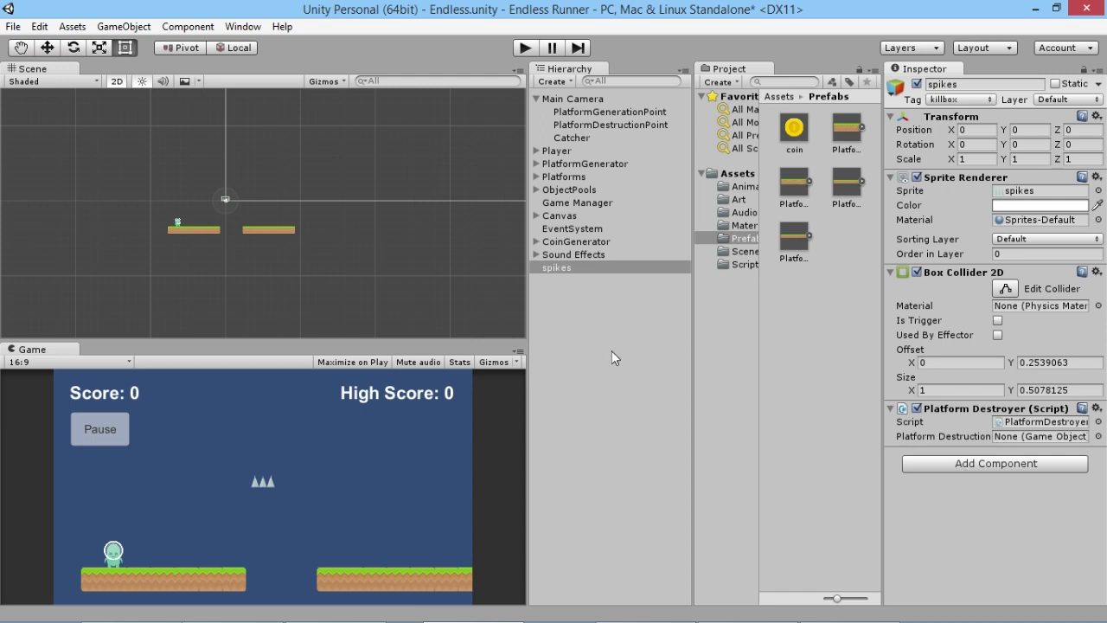
Step: Save spikes as a prefab in the Prefabs folder
left_click(573, 268)
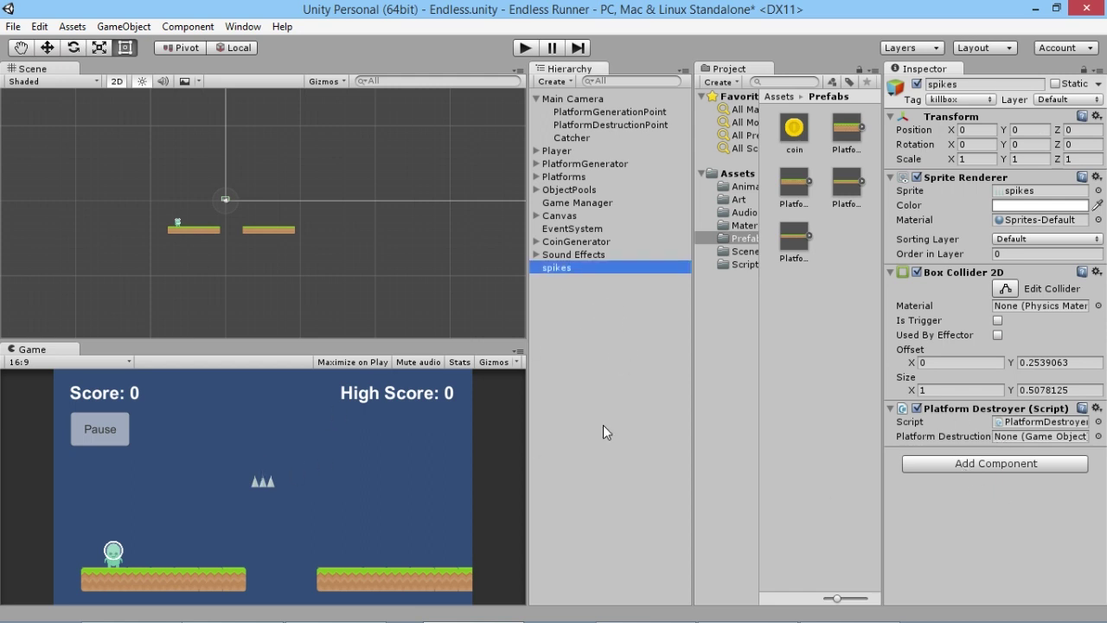
left_click_drag(557, 267, 846, 255)
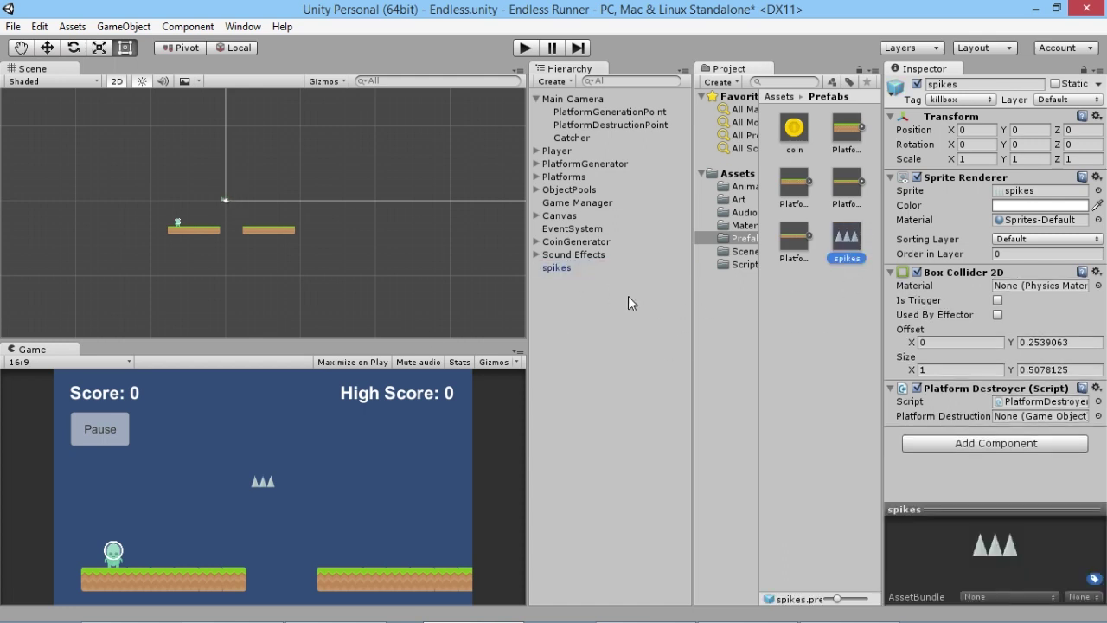
left_click(559, 270)
Step: Delete the spikes instance and create an empty object named SpikePool
key("Delete")
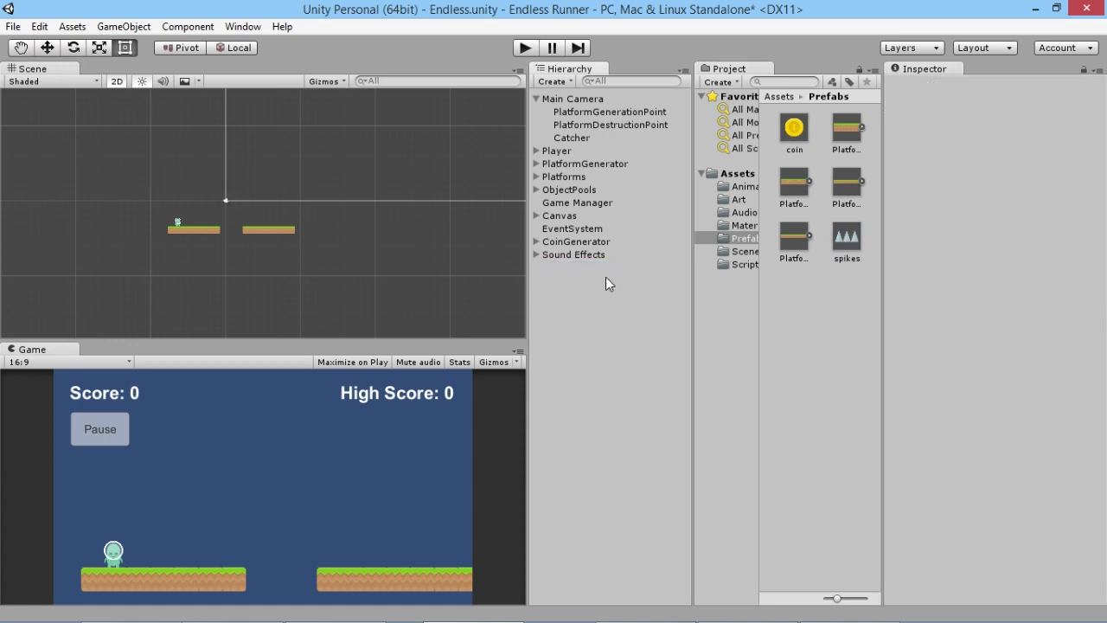
right_click(576, 303)
left_click(571, 278)
right_click(571, 296)
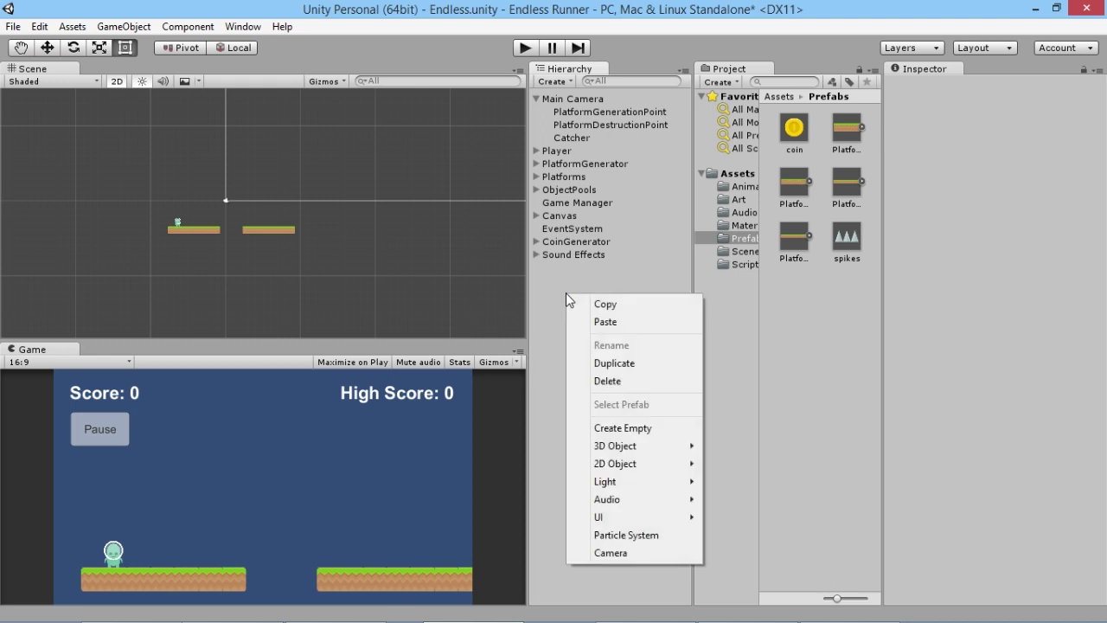
left_click(597, 425)
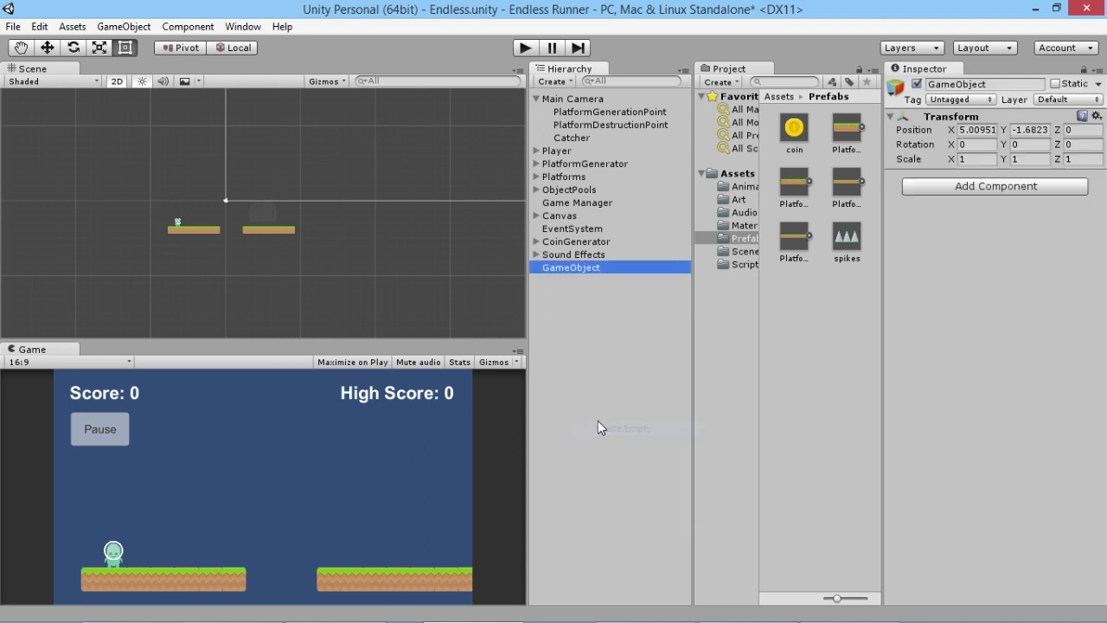
left_click(570, 267)
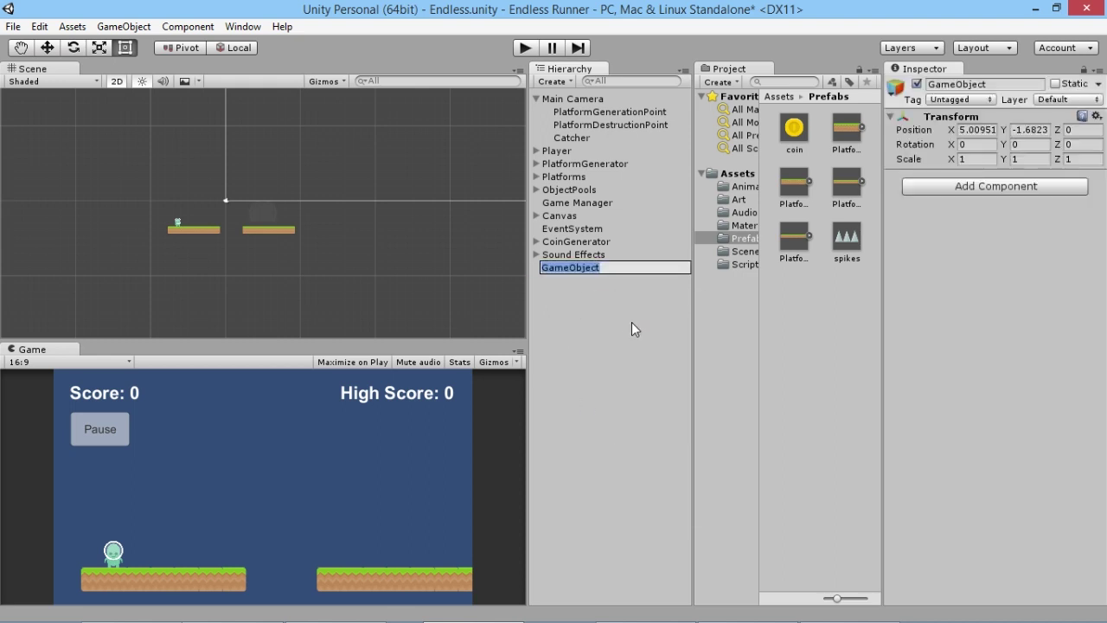
type("Spi")
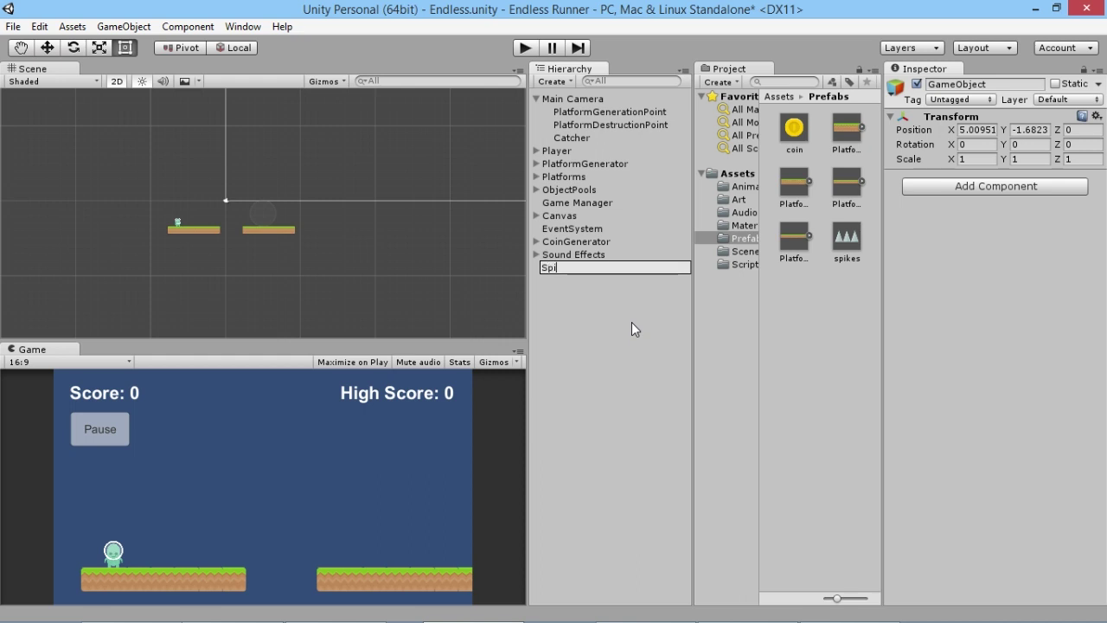
type("kePool")
key("Return")
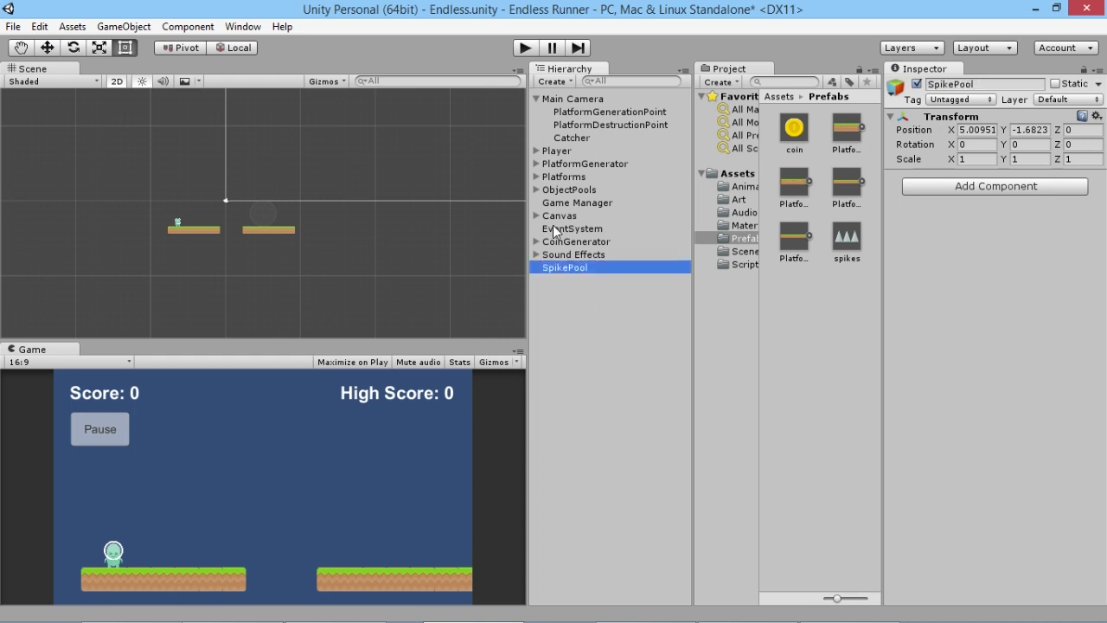
Step: Add an Object Pooler to SpikePool pooling the spikes prefab, pooled amount 5
left_click(1005, 194)
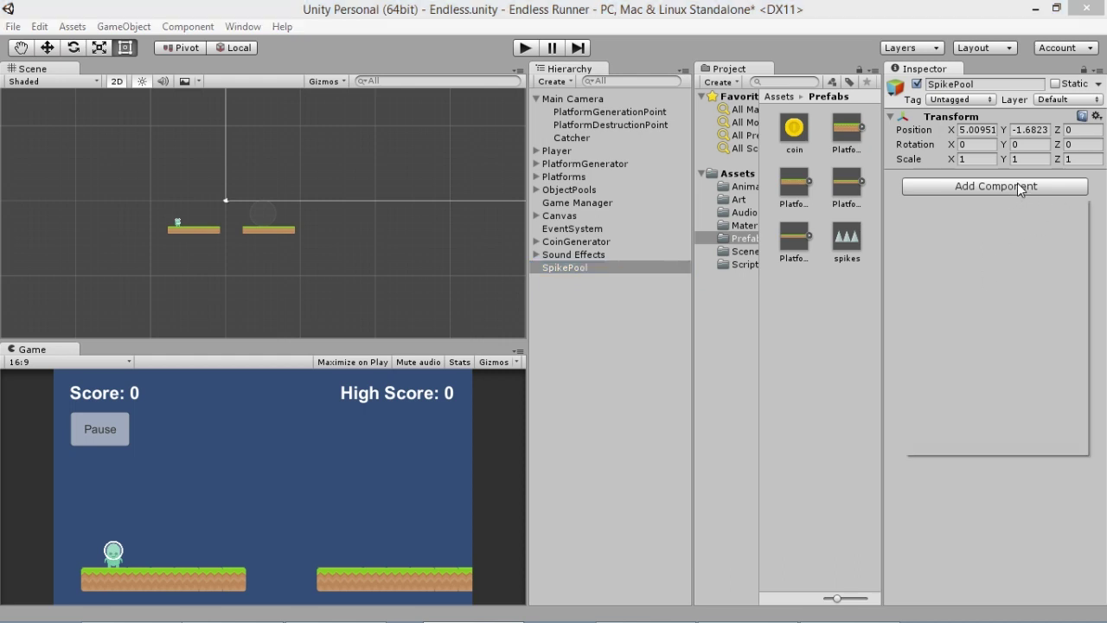
left_click(1017, 184)
type("obje")
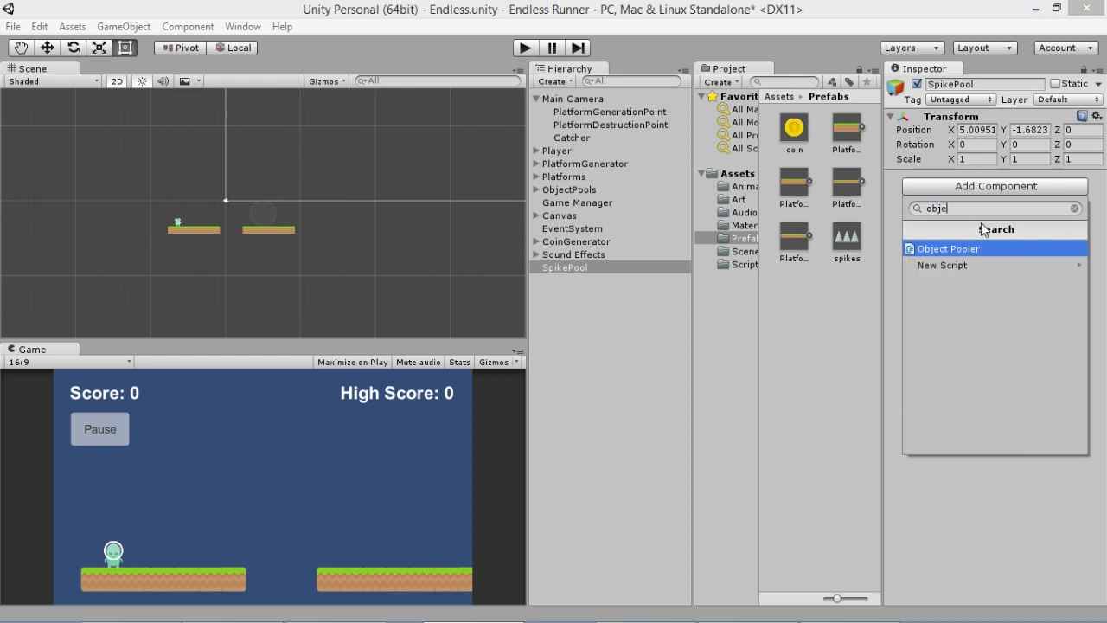
left_click(971, 249)
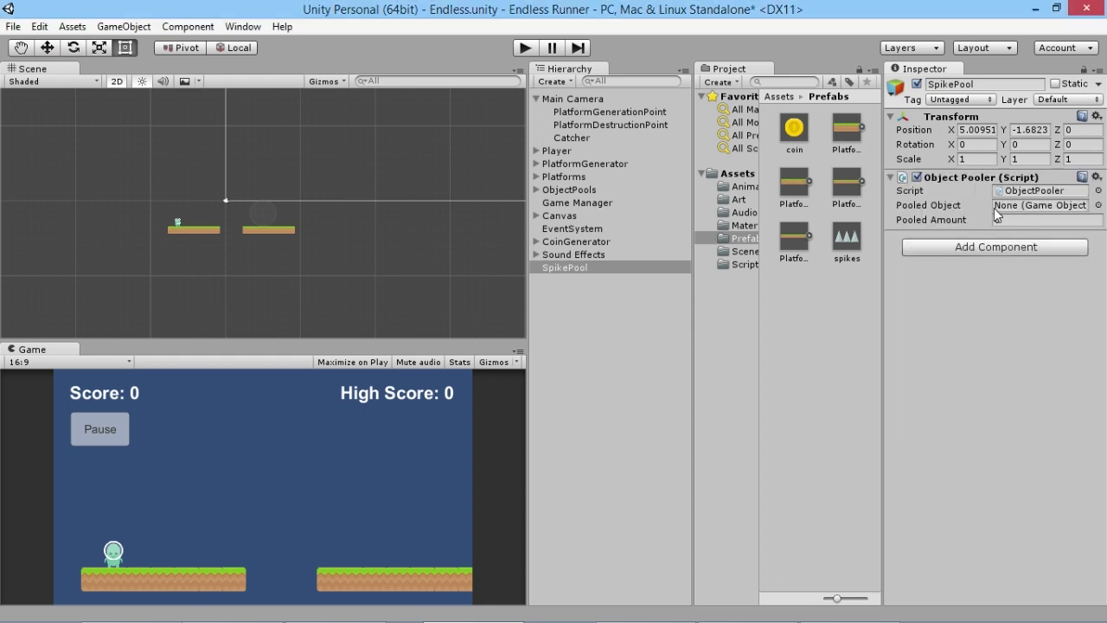
left_click_drag(846, 235, 1041, 203)
left_click(1020, 220)
type("5")
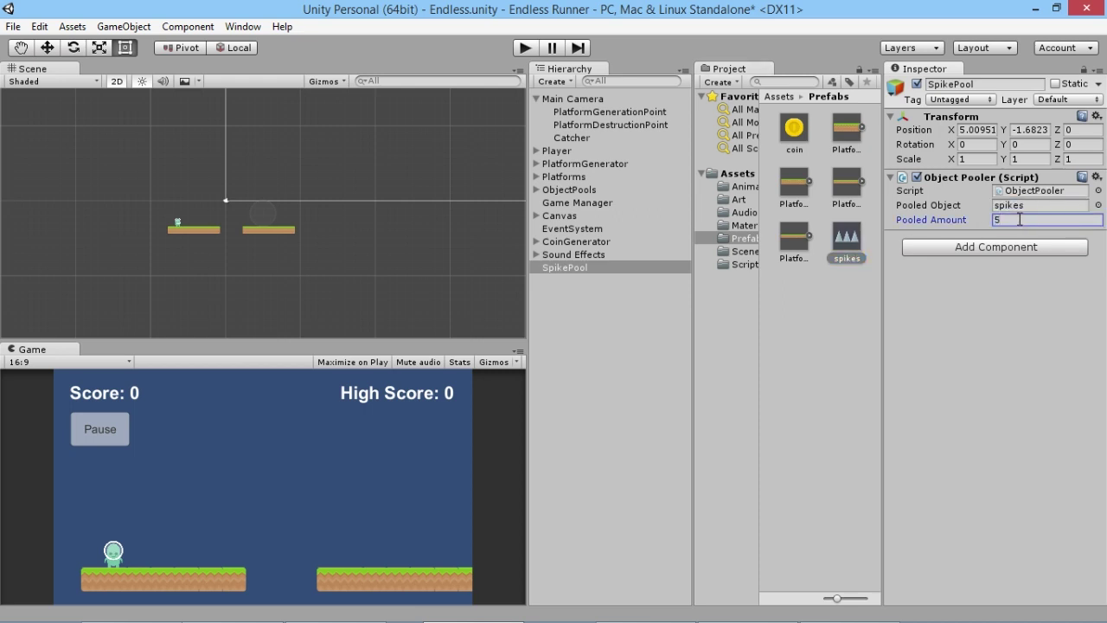
left_click(982, 299)
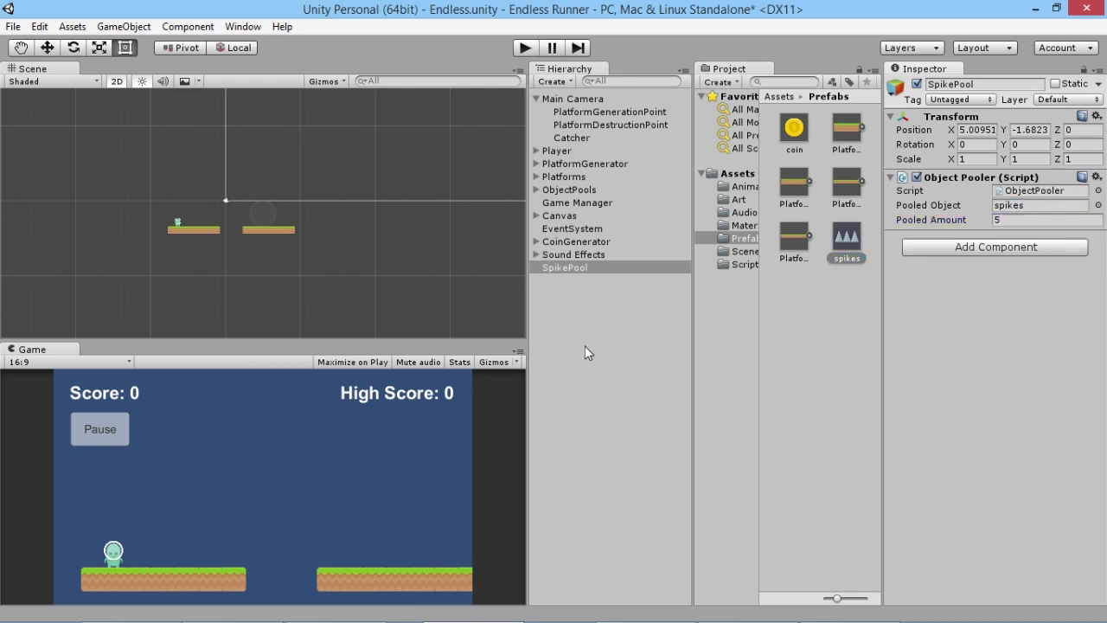
left_click(540, 294)
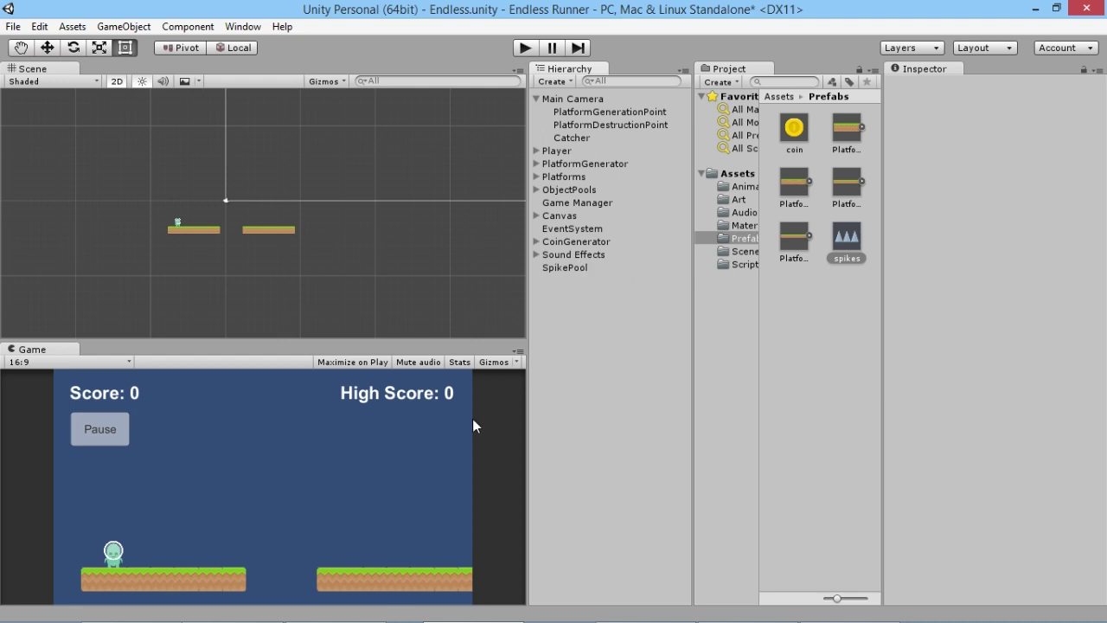
Step: Place a spikes prefab on the left platform and playtest, restarting once after dying
left_click_drag(847, 245, 214, 227)
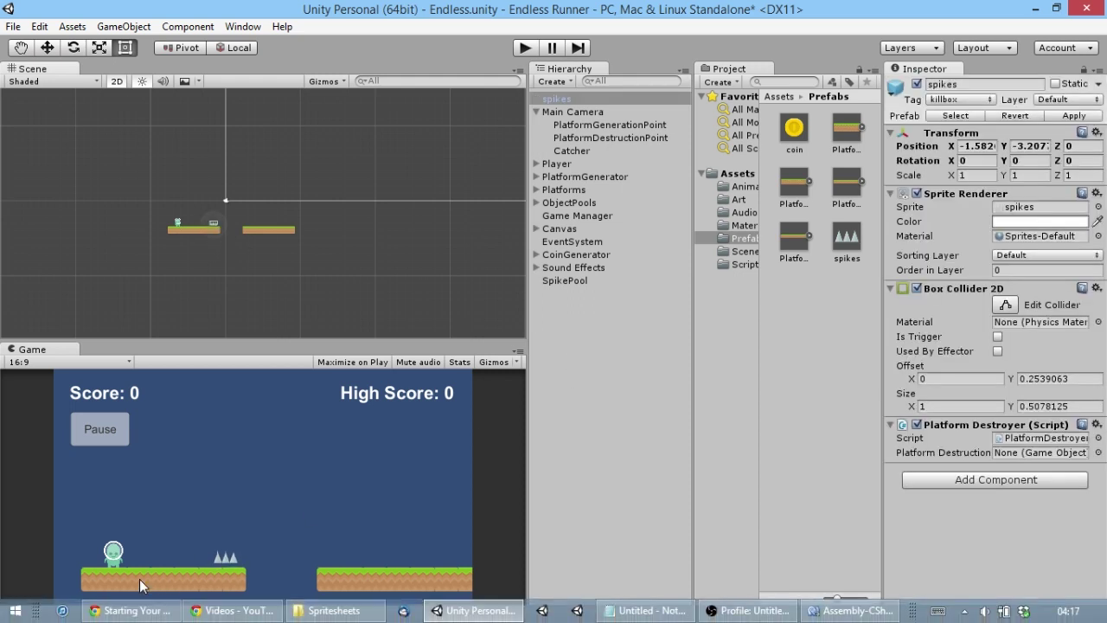
left_click(529, 47)
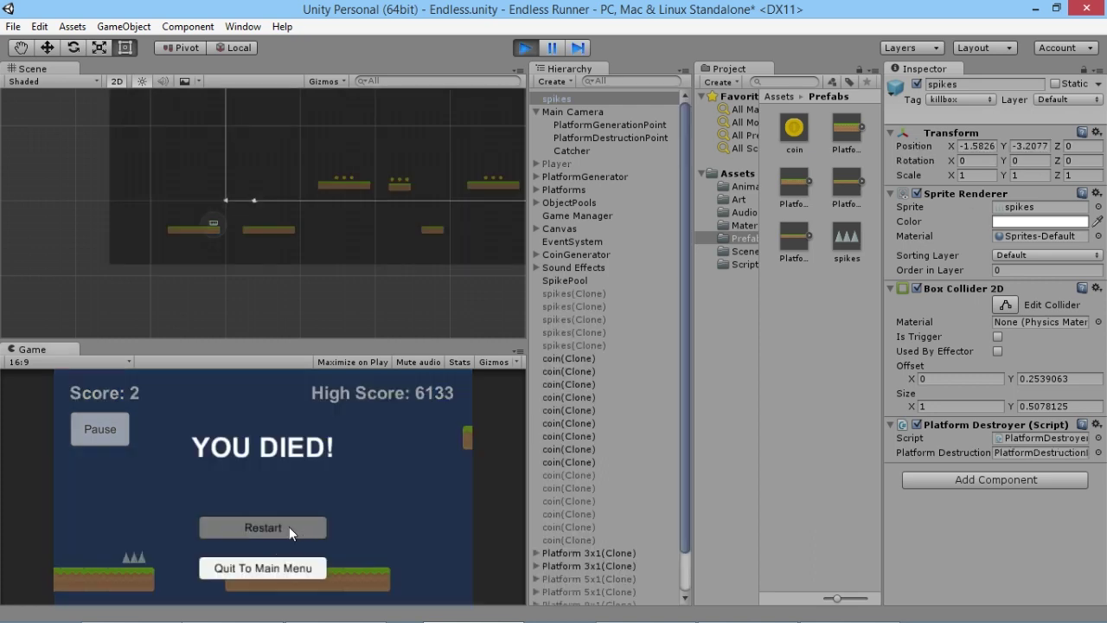
left_click(308, 527)
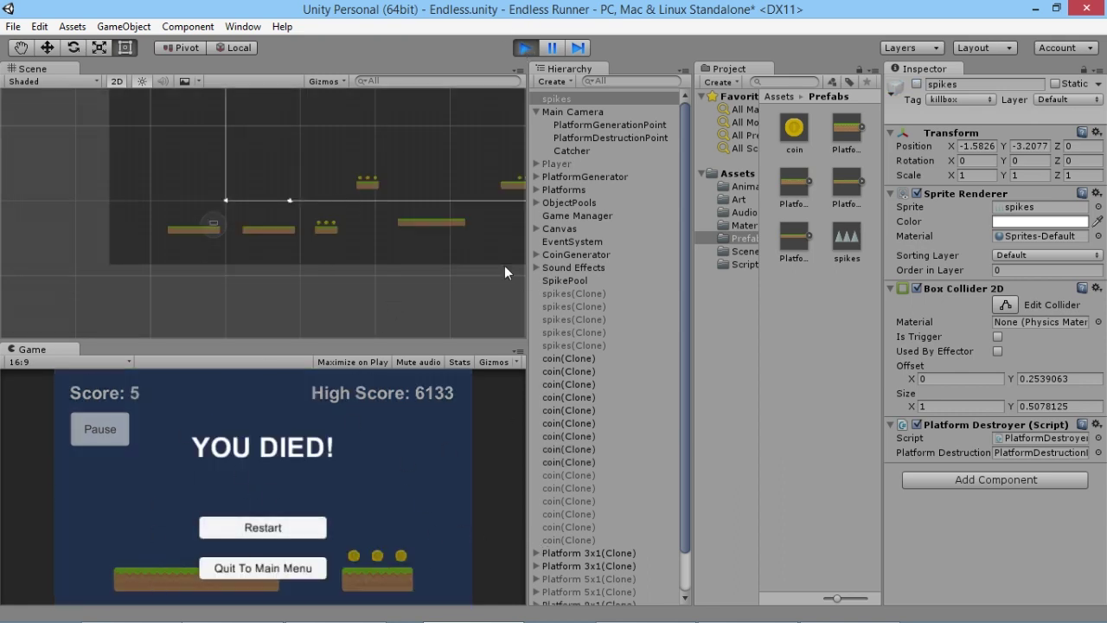
left_click(524, 48)
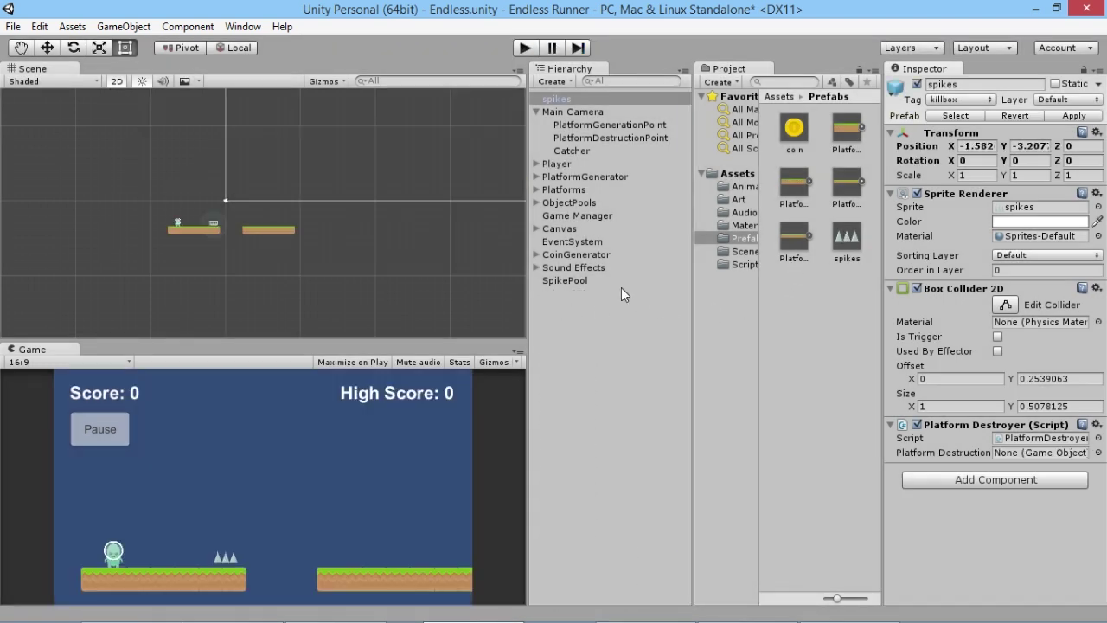
Step: Delete the placed spikes from the scene and review SpikePool's pooler settings
left_click(579, 279)
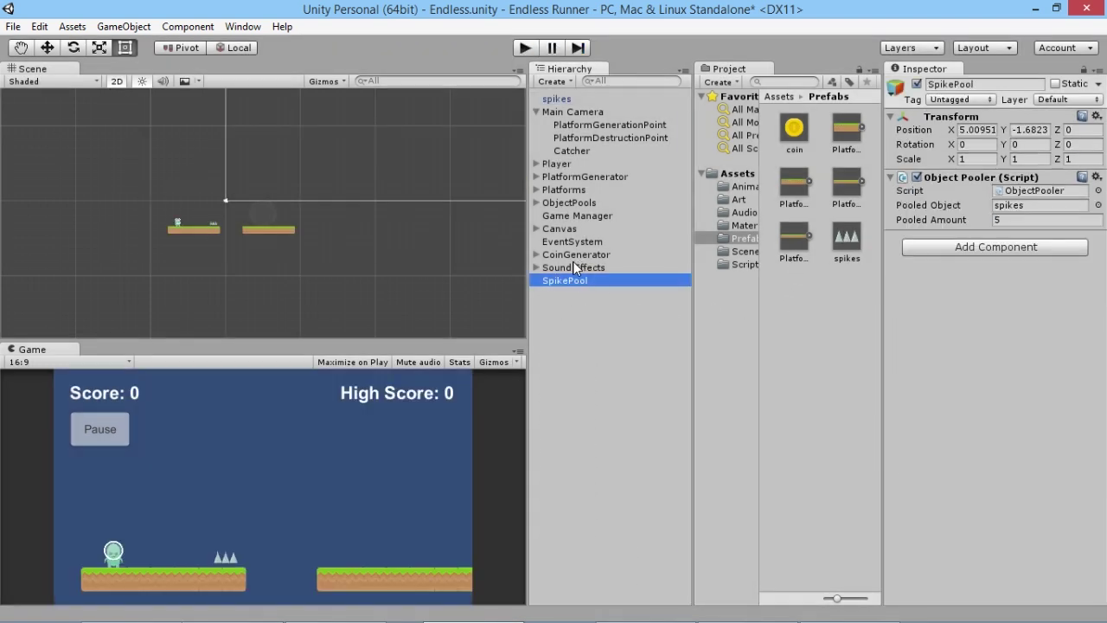
left_click(547, 97)
key("Delete")
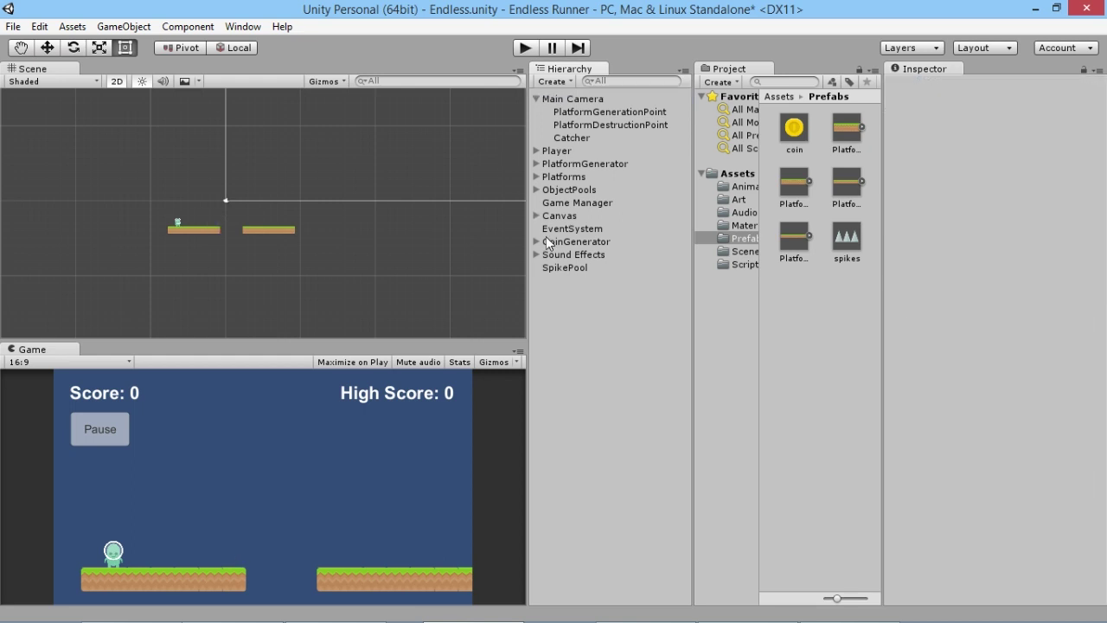
left_click(587, 267)
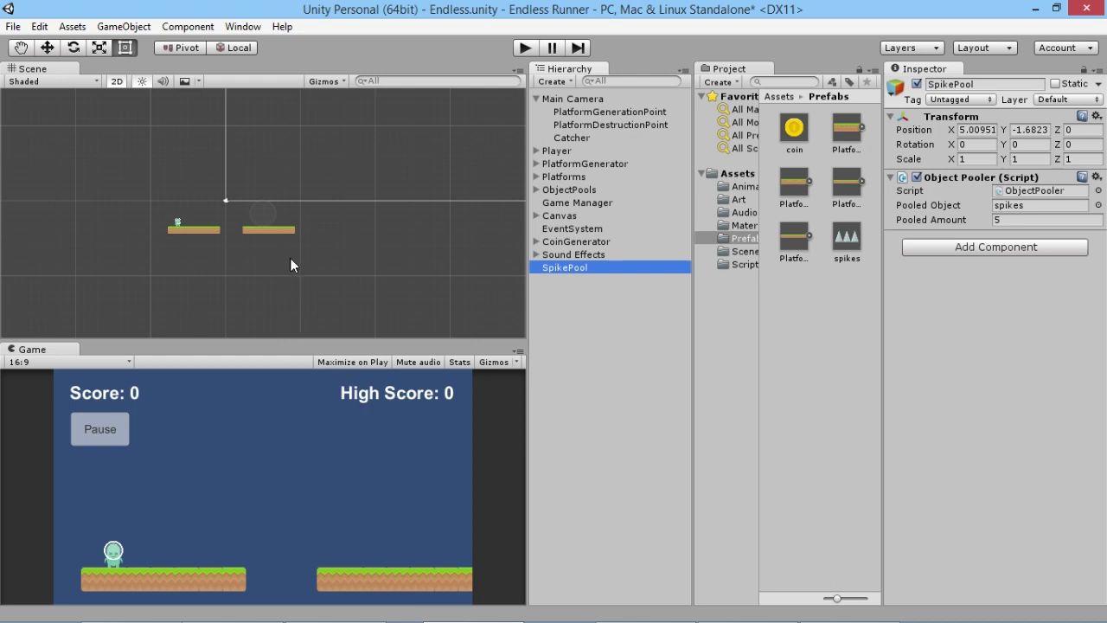
scroll(268, 224, "up", 5)
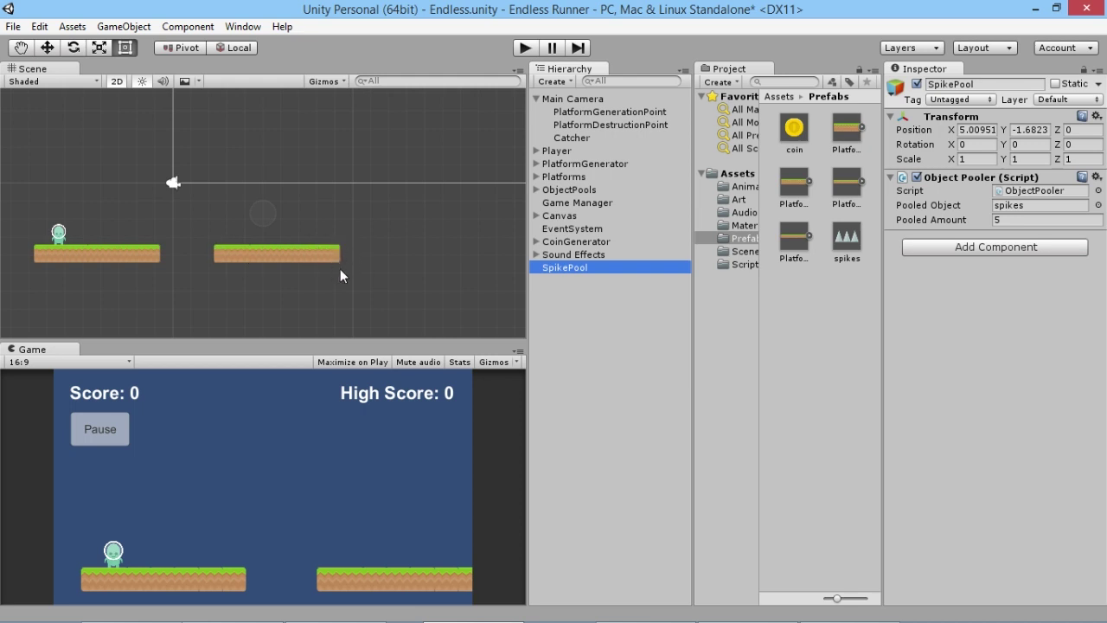
Step: Open the Scripts folder and select the PlatformGenerator script
left_click(598, 319)
left_click(739, 263)
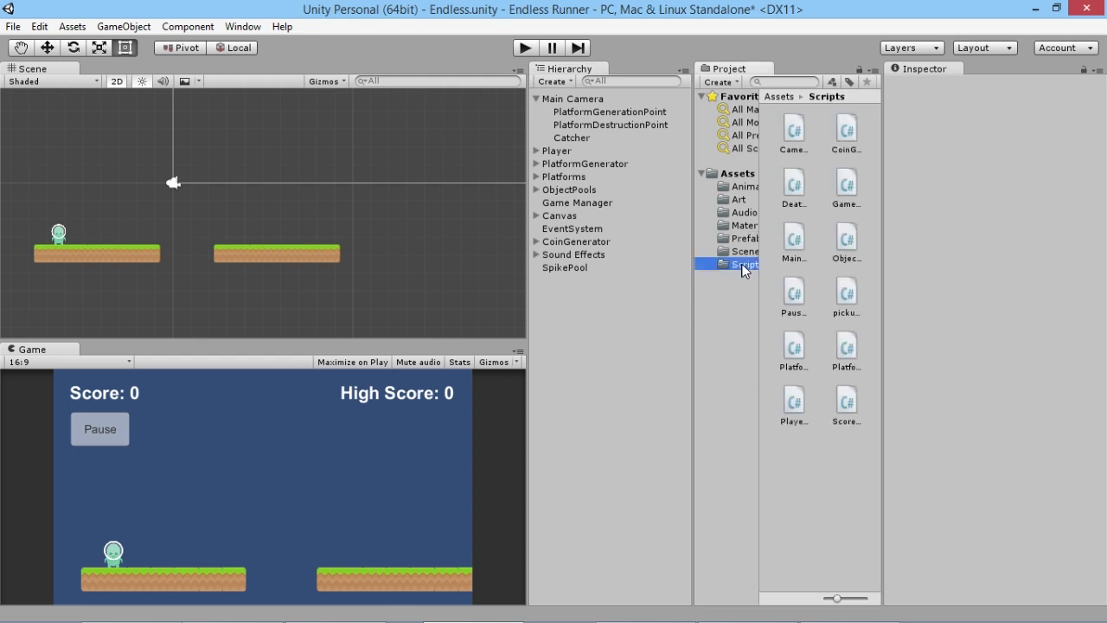
left_click(845, 348)
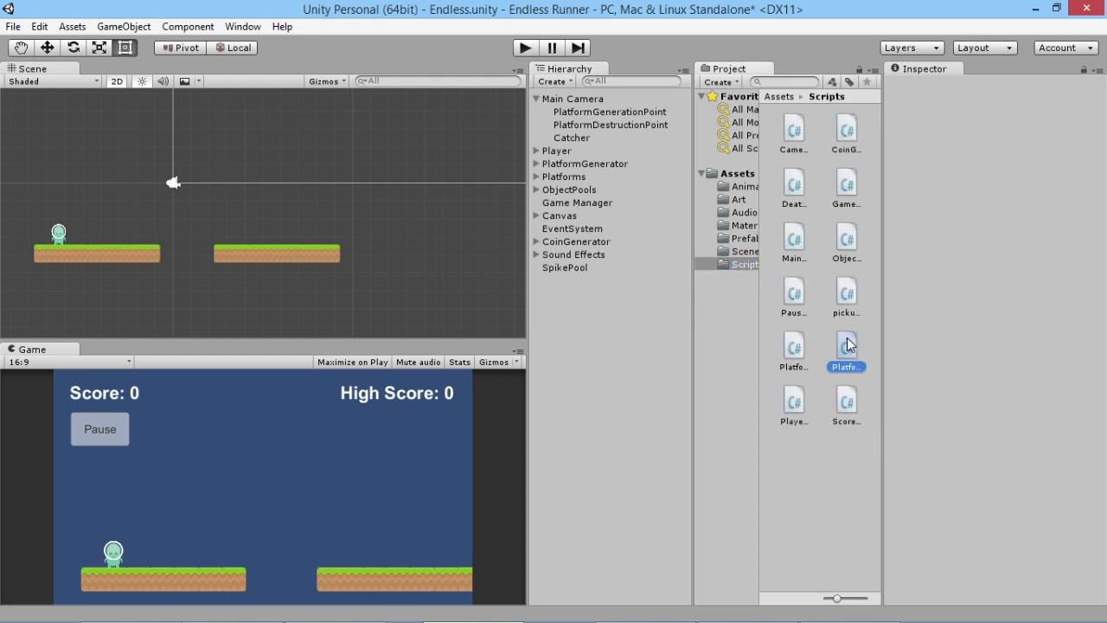
Step: Open PlatformGenerator.cs in MonoDevelop and insert blank lines below randomCoinThreshold
double_click(845, 345)
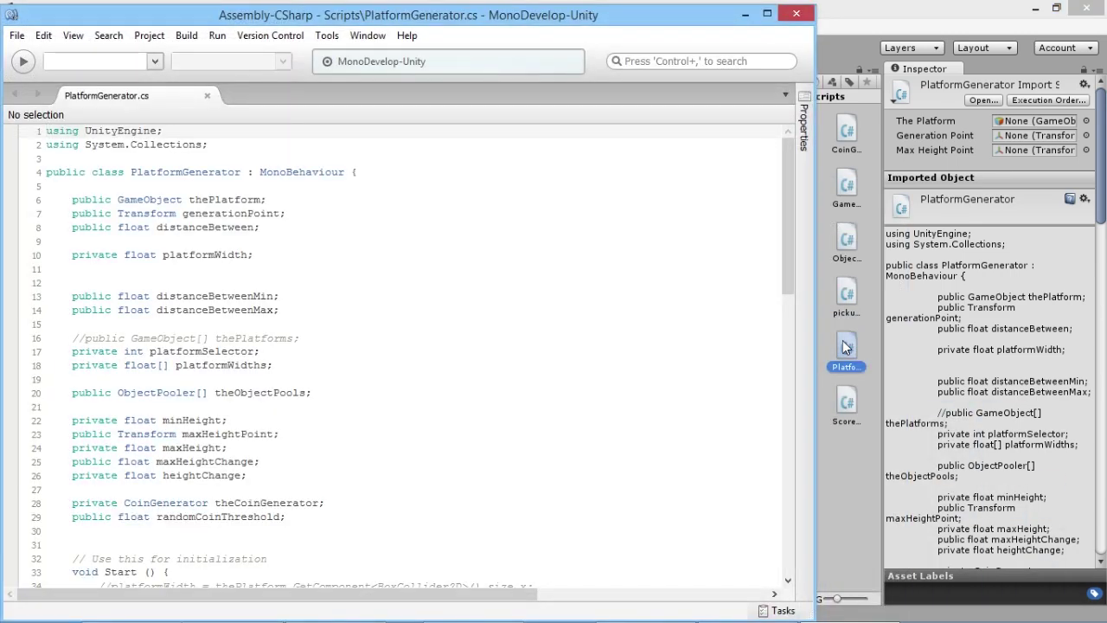
left_click(278, 530)
scroll(278, 529, "down", 3)
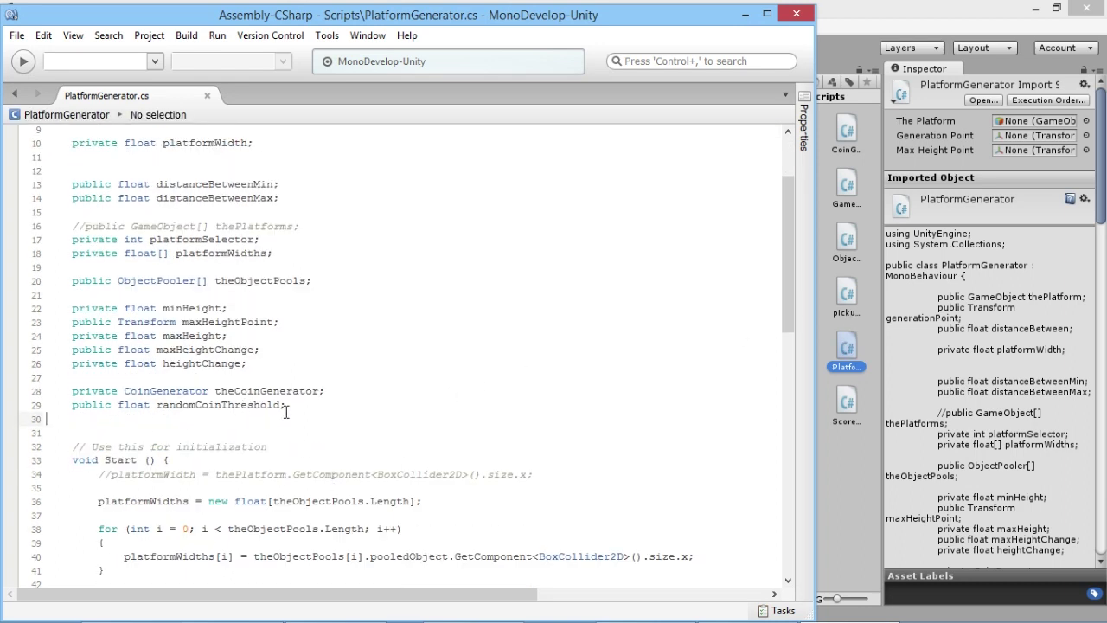
key("Return")
key("Return")
left_click(118, 429)
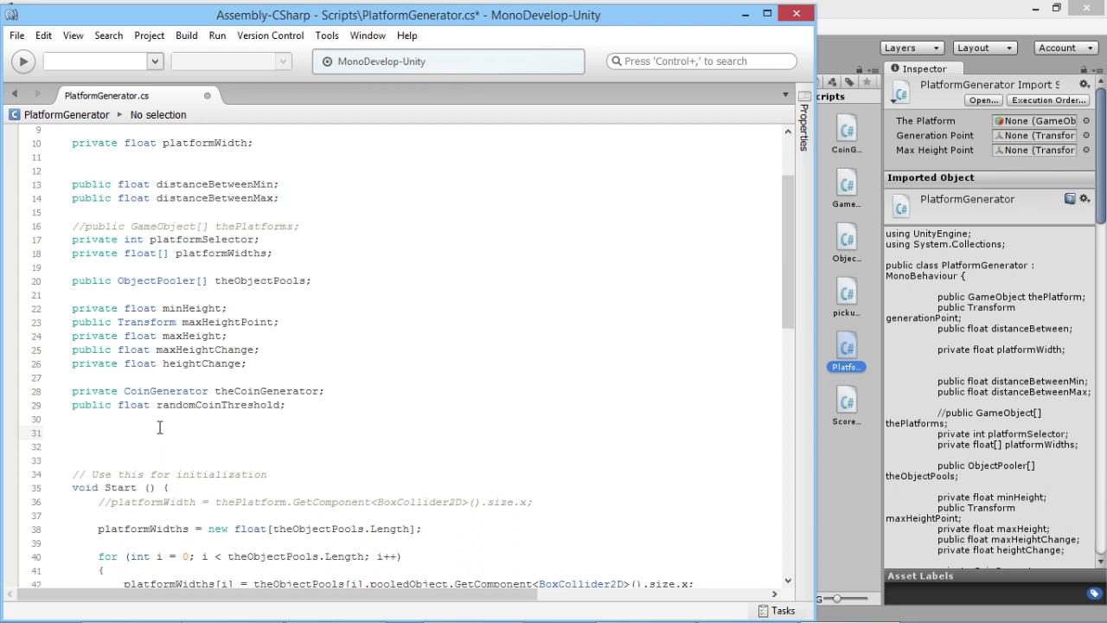
Step: Declare 'public float randomSpikeThreshold' and 'public ObjectPooler spikePool' fields
type("public float")
type("randomSp")
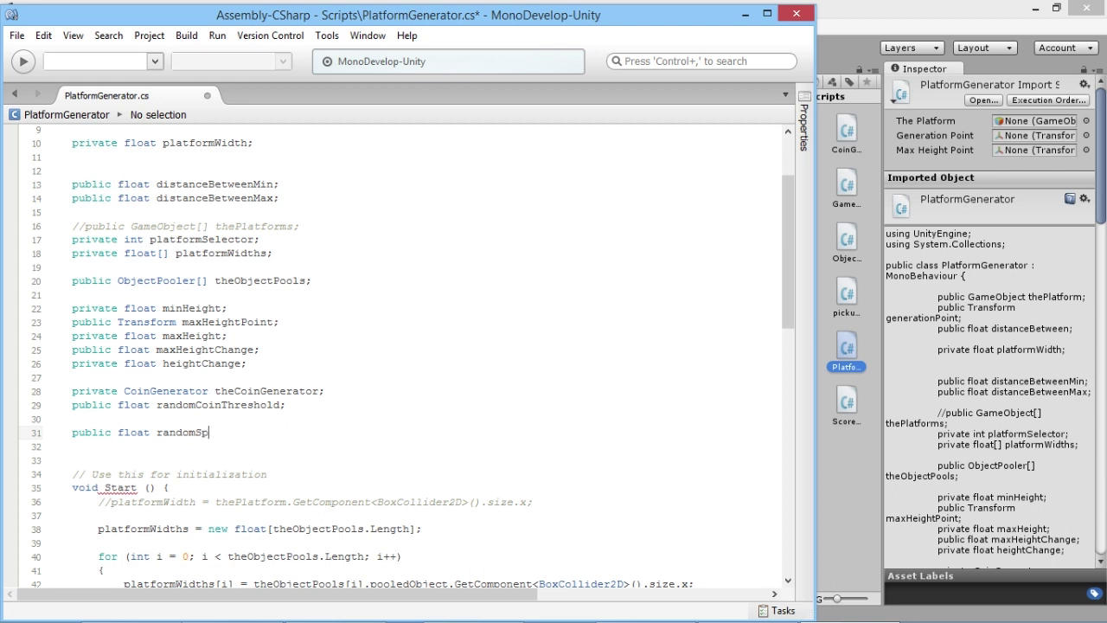
type("ikeThreshold;")
key("Return")
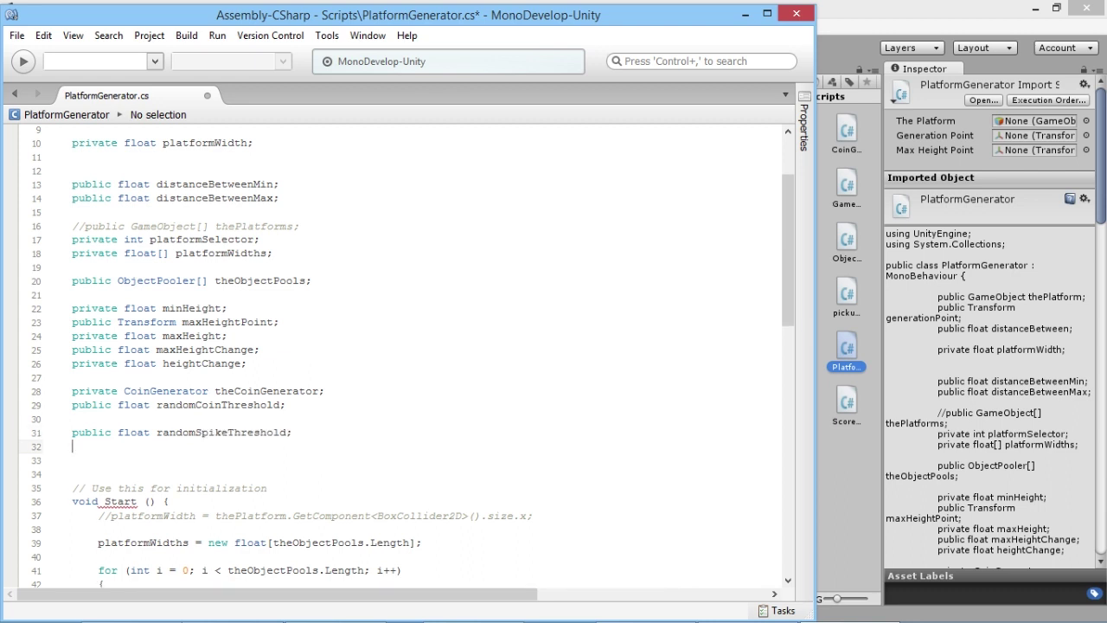
type("public ")
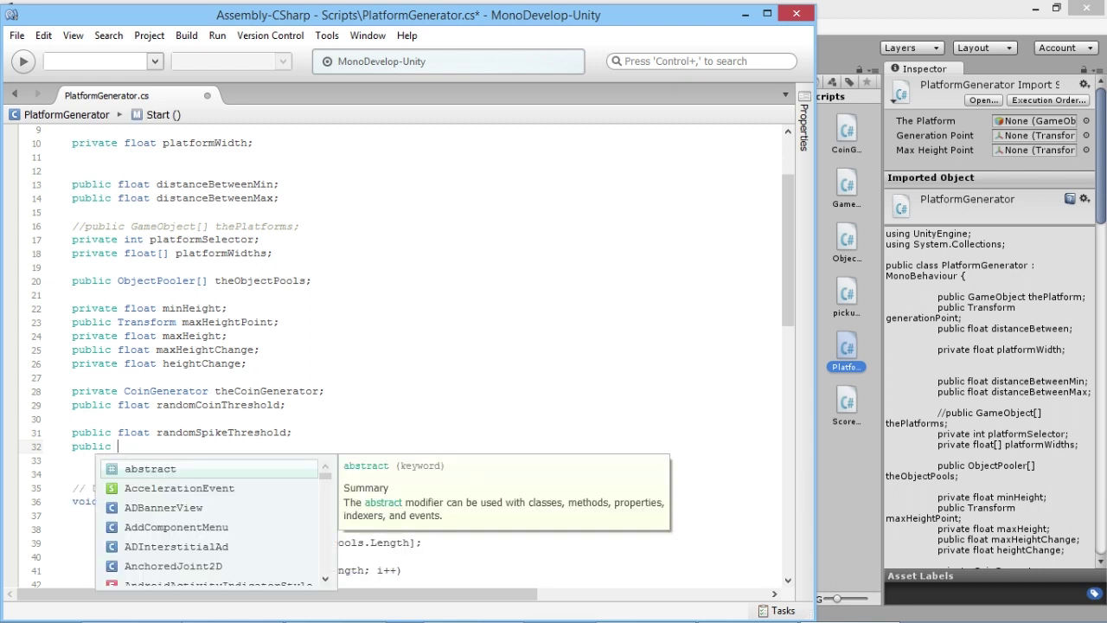
type("Object")
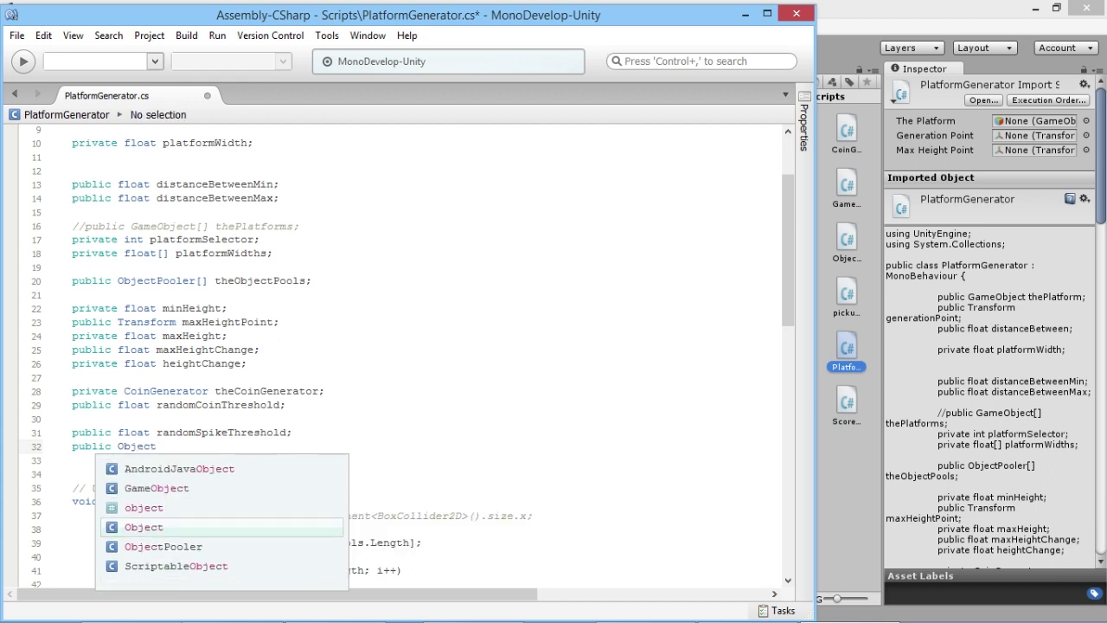
key("Down")
key("Return")
type("spikePool;")
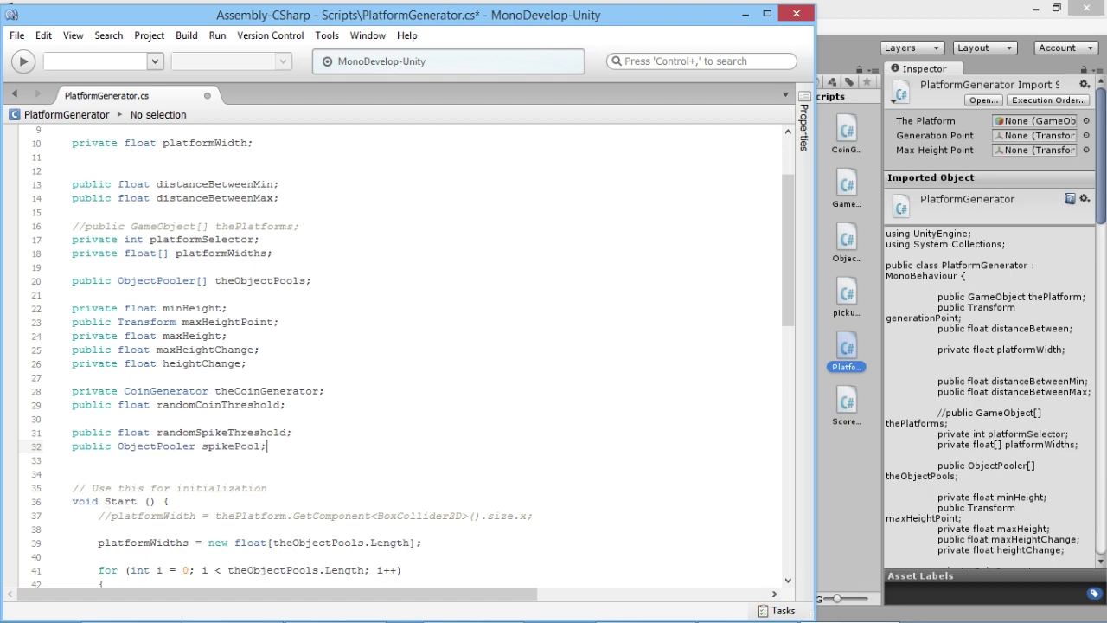
scroll(414, 359, "down", 12)
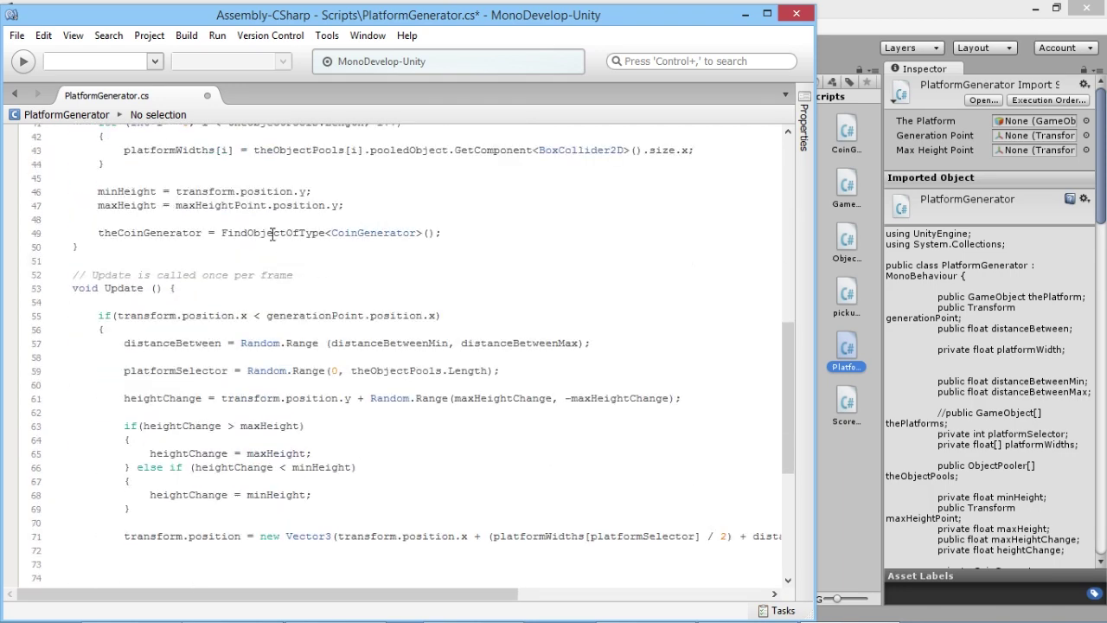
scroll(321, 295, "down", 6)
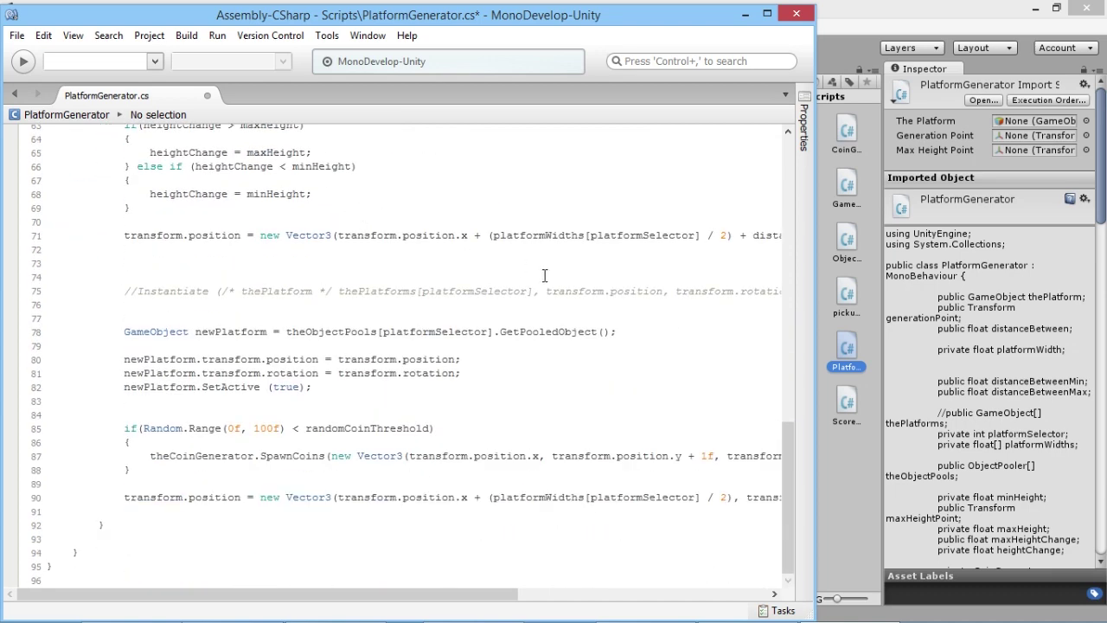